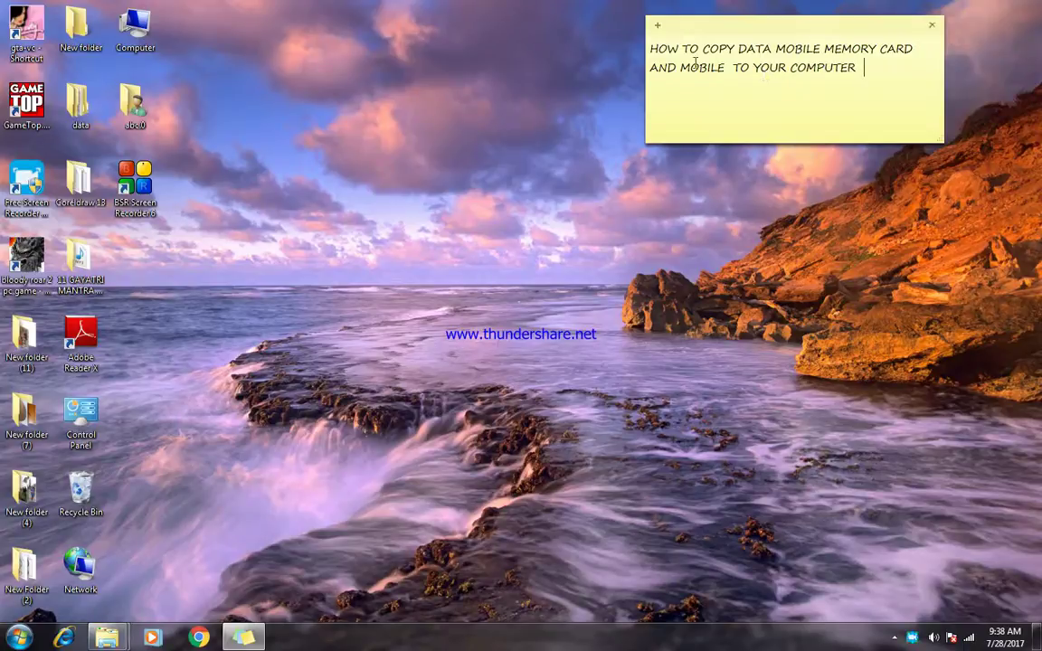
- Add the line "FIRST STEP OPEN THE MOBLIE COVER BACK SIDE AND OPEN MEMORY CARD" below the sticky note's title, after a blank line
left_click_drag(649, 48, 860, 69)
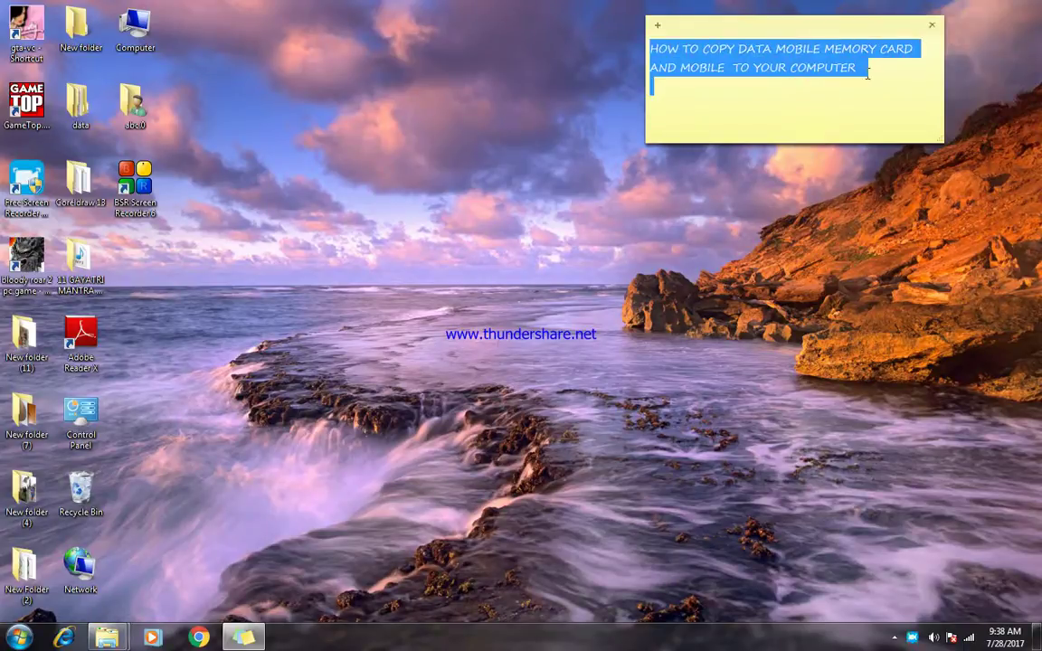
left_click(879, 70)
key("Return")
key("Return")
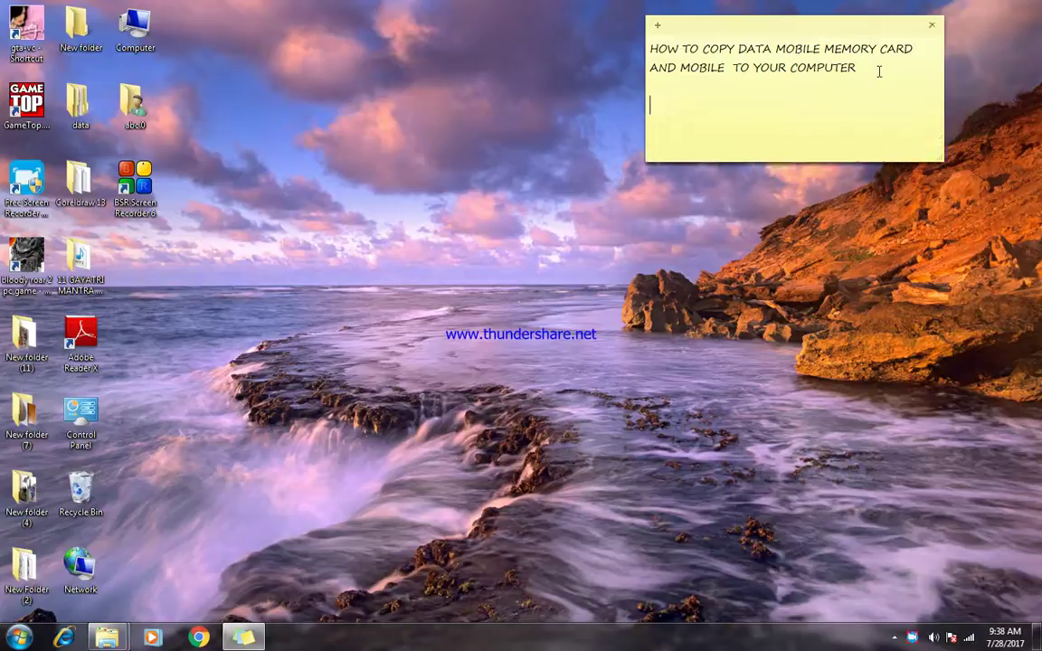
type("FIRST ")
type("STEP")
type(" OP")
type("NA")
key("BackSpace")
key("BackSpace")
type("EN THE")
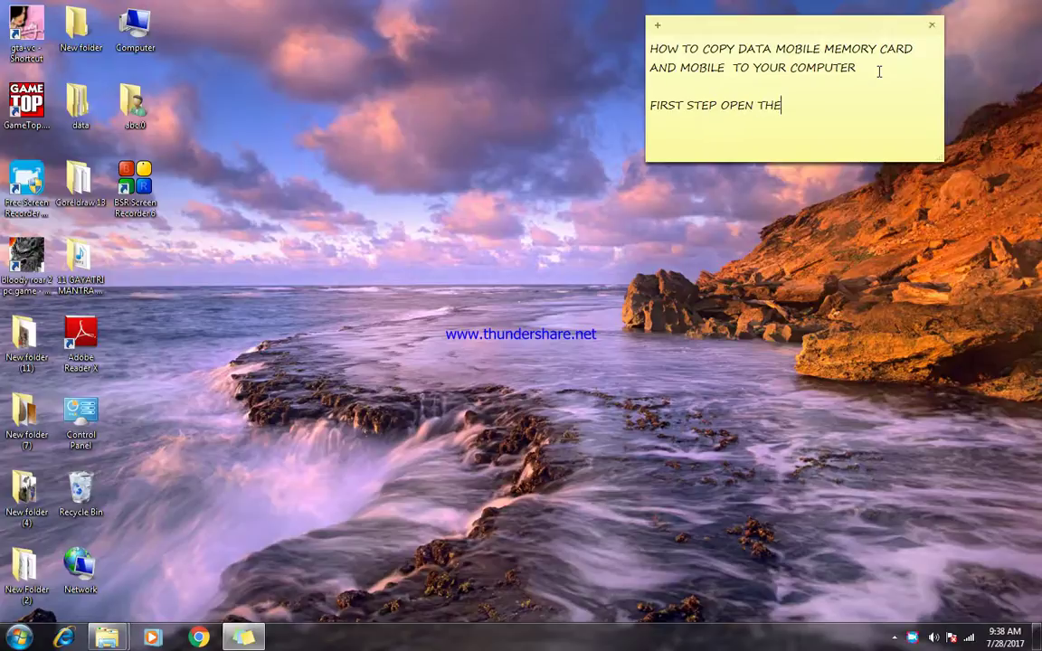
type(" MOBLIE COVER BACK S")
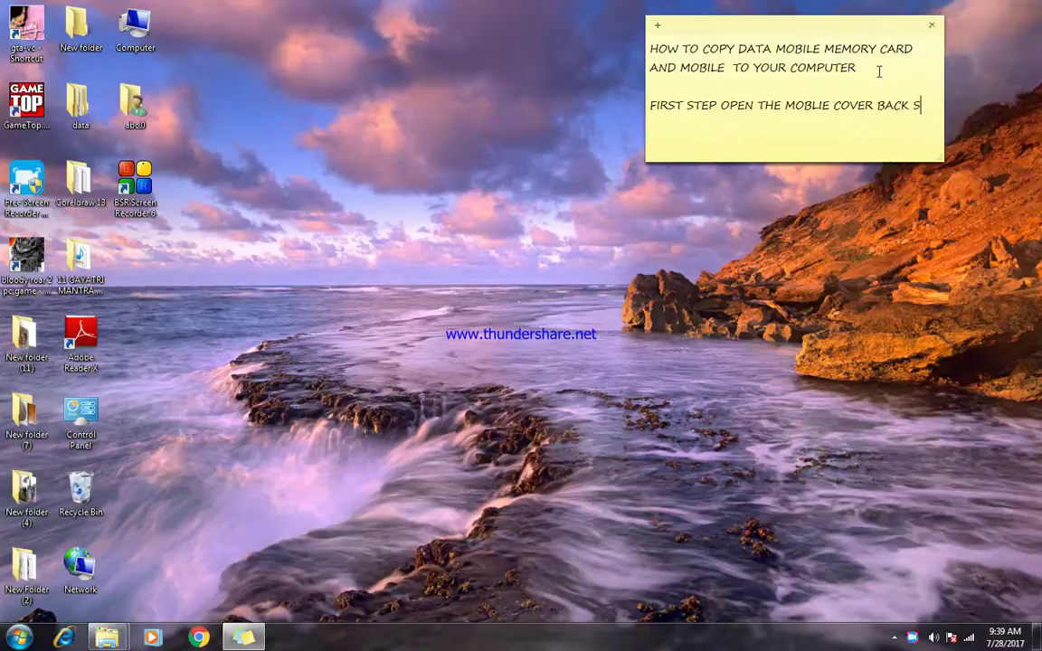
type("IDE AND ")
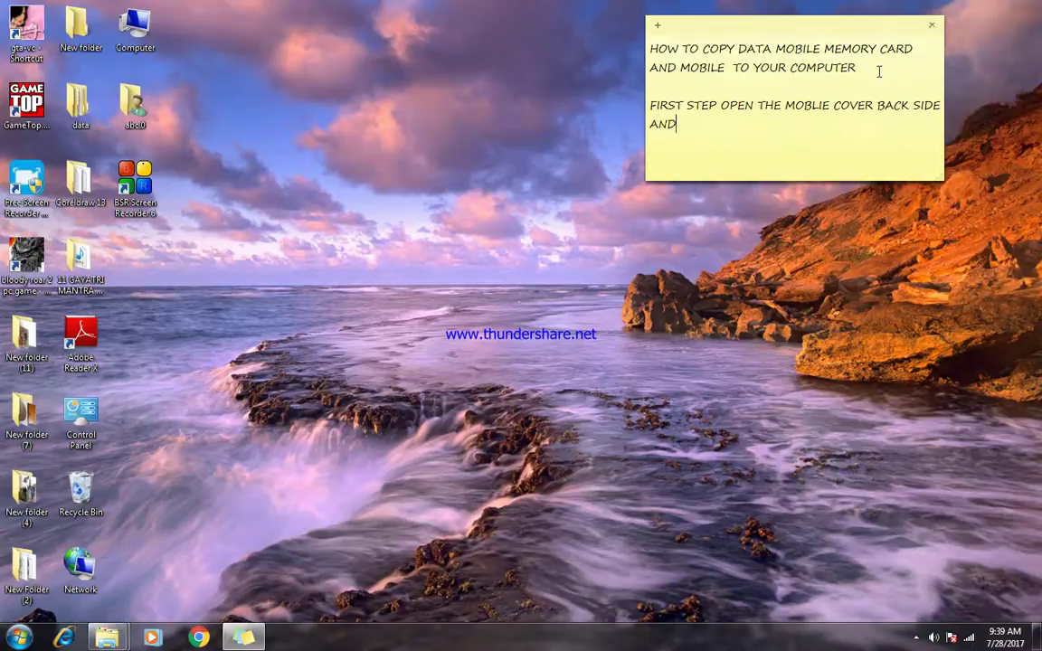
type("OPEN MEMORY CARD")
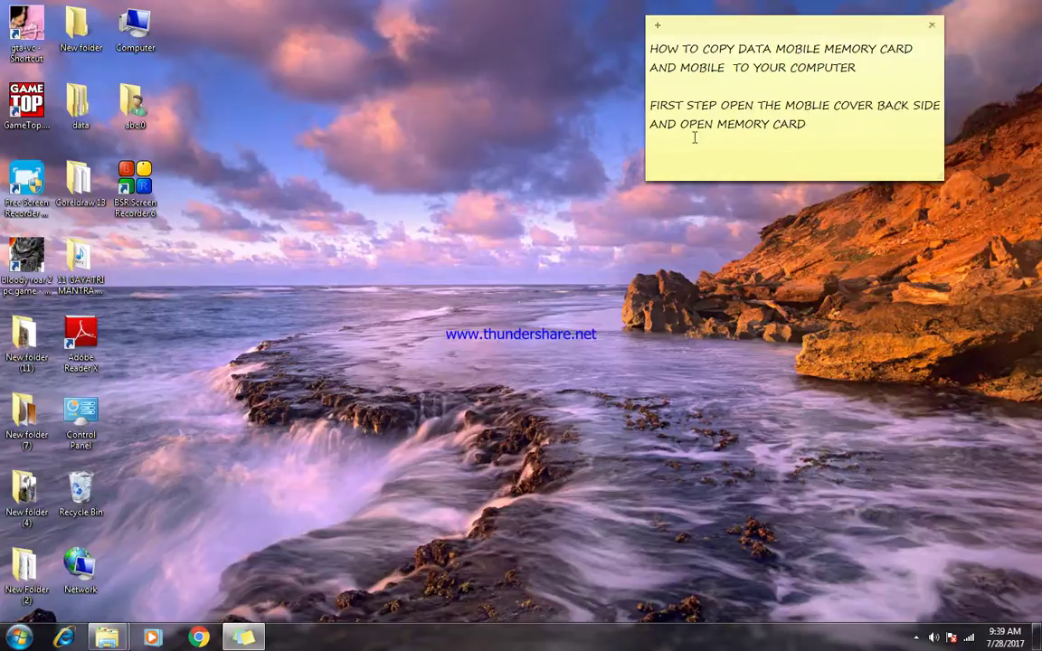
- Add the line "SECOUND HAVE YO CRAD READER" to the note, separated from the first step by a blank line
left_click_drag(649, 105, 938, 121)
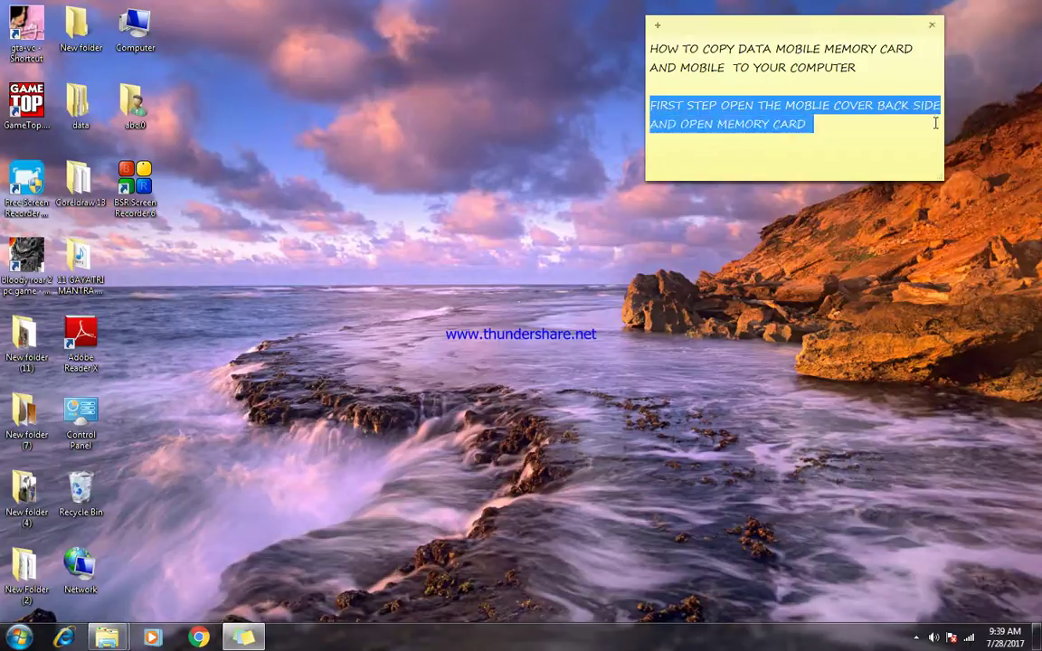
left_click(831, 127)
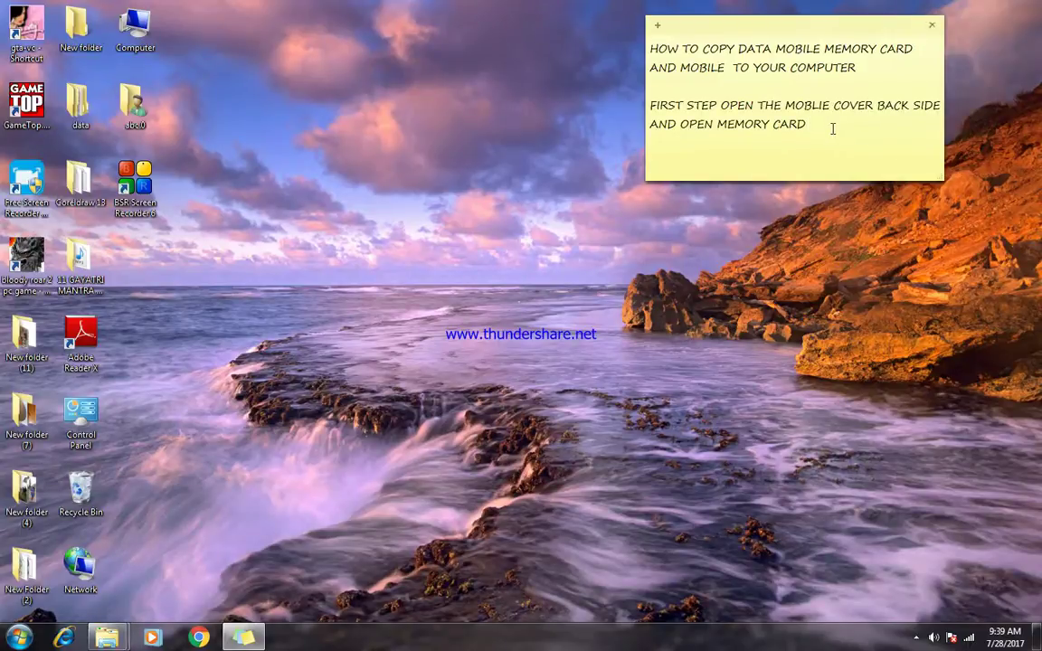
key("Return")
key("Return")
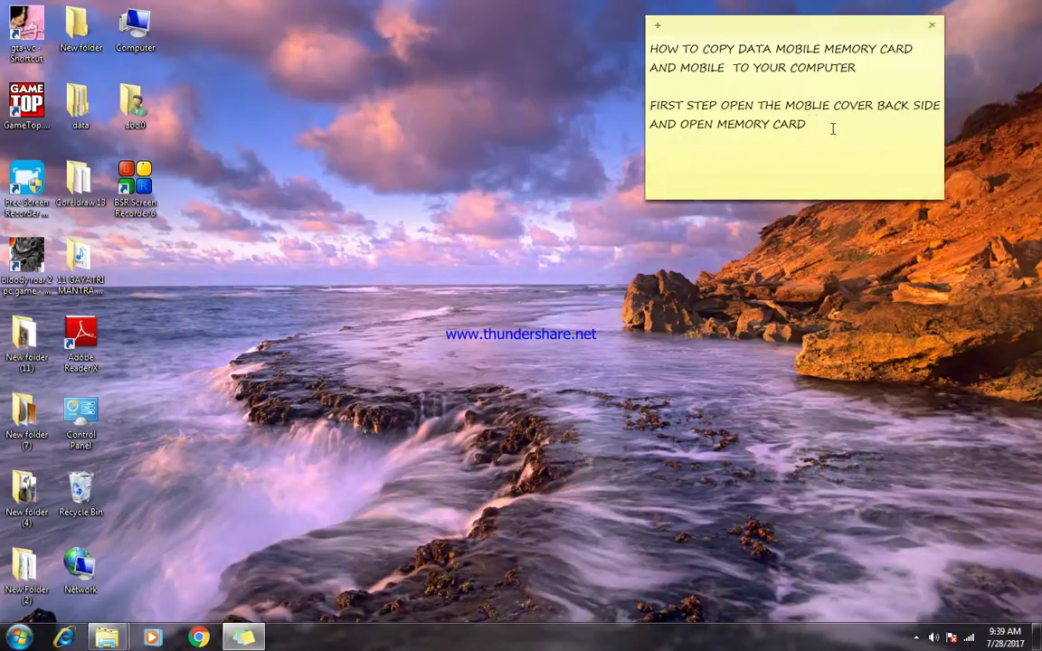
type("SE")
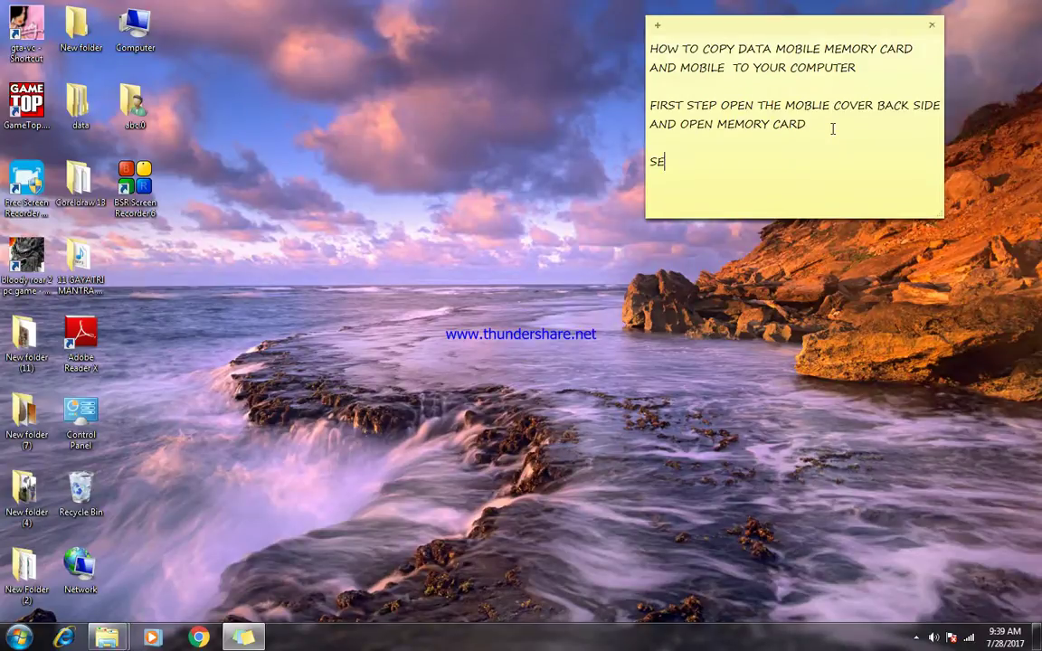
type("COUND HAVE YO CRAD READER")
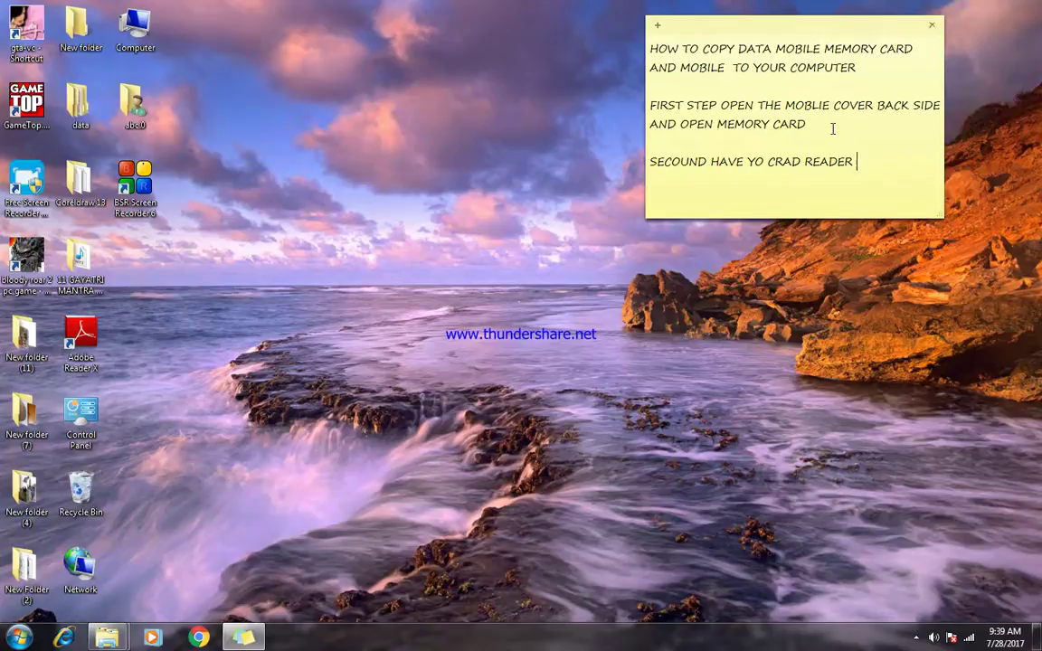
- Correct the word "CRAD" to "CARD" in the note's card reader line
left_click(805, 164)
key("BackSpace")
key("BackSpace")
key("BackSpace")
type("ARD")
left_click(864, 161)
- Add the heading "THIRD OPTION" below the card reader line, with blank lines around it
key("Return")
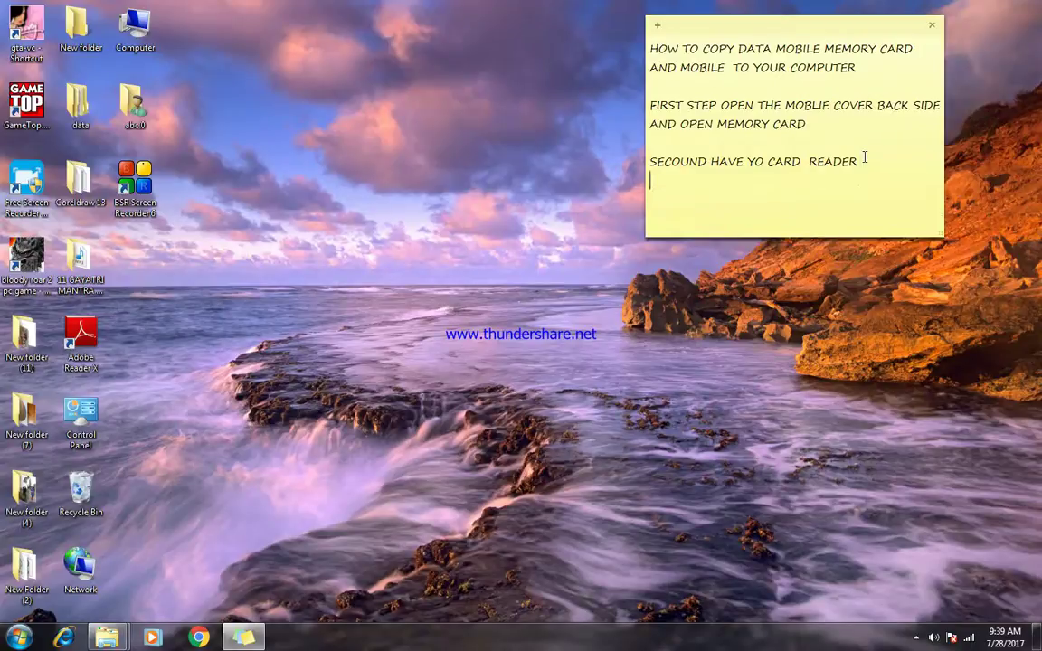
key("Return")
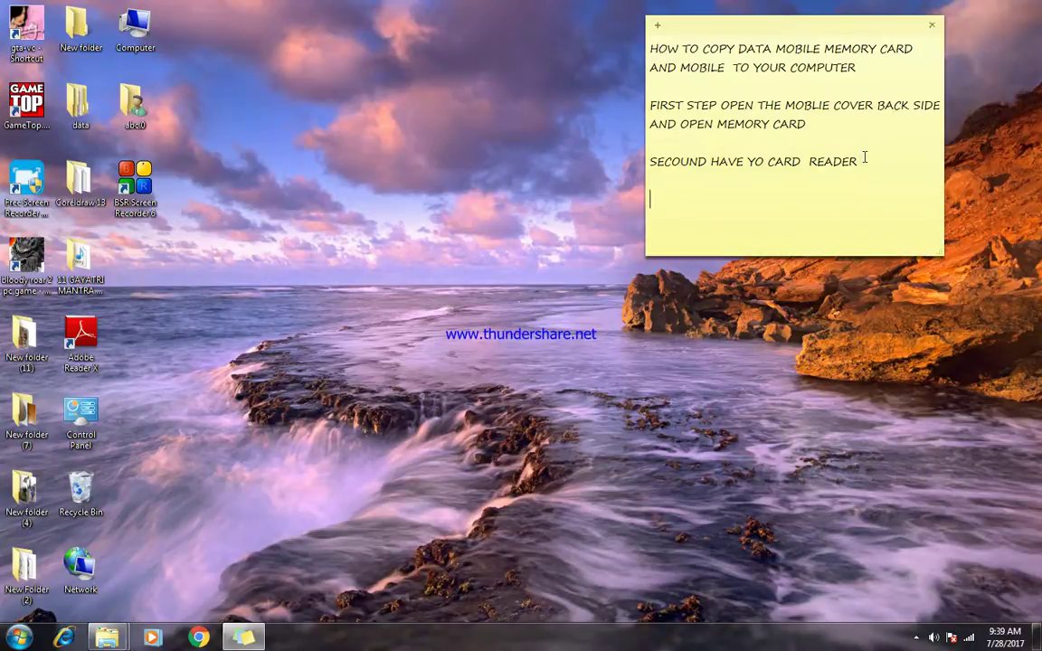
type("THIRD OPTION")
key("Return")
key("Return")
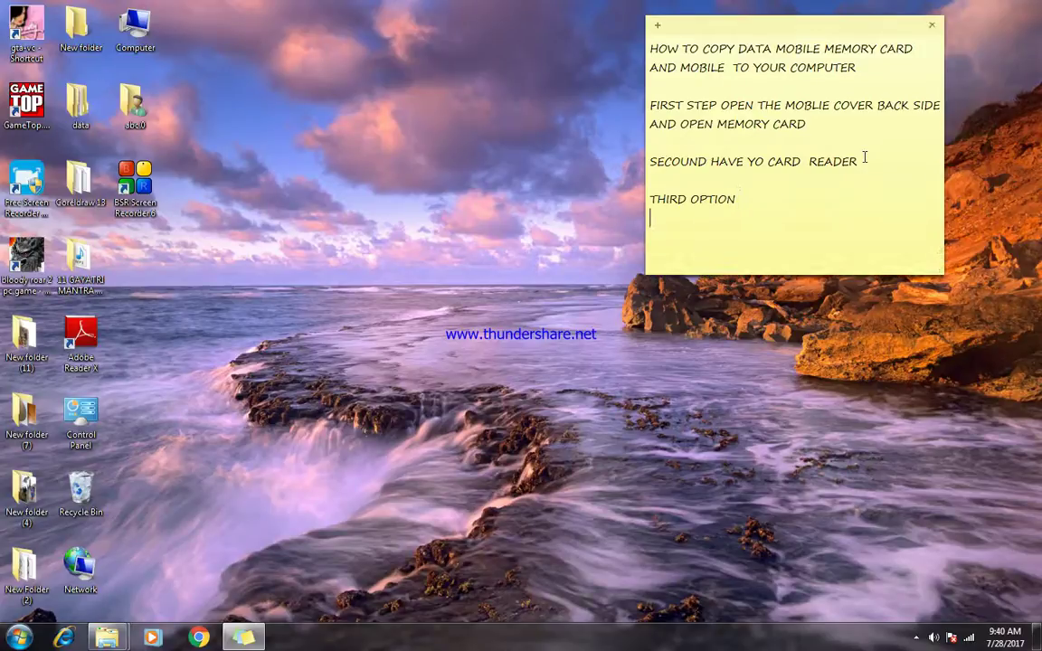
- Write "HAVE YOU MOBLE DATA CABLE EASY TO TRASFER DATA YOUR COMPUTER" under the third option, dismissing the color scheme prompt
type("HA")
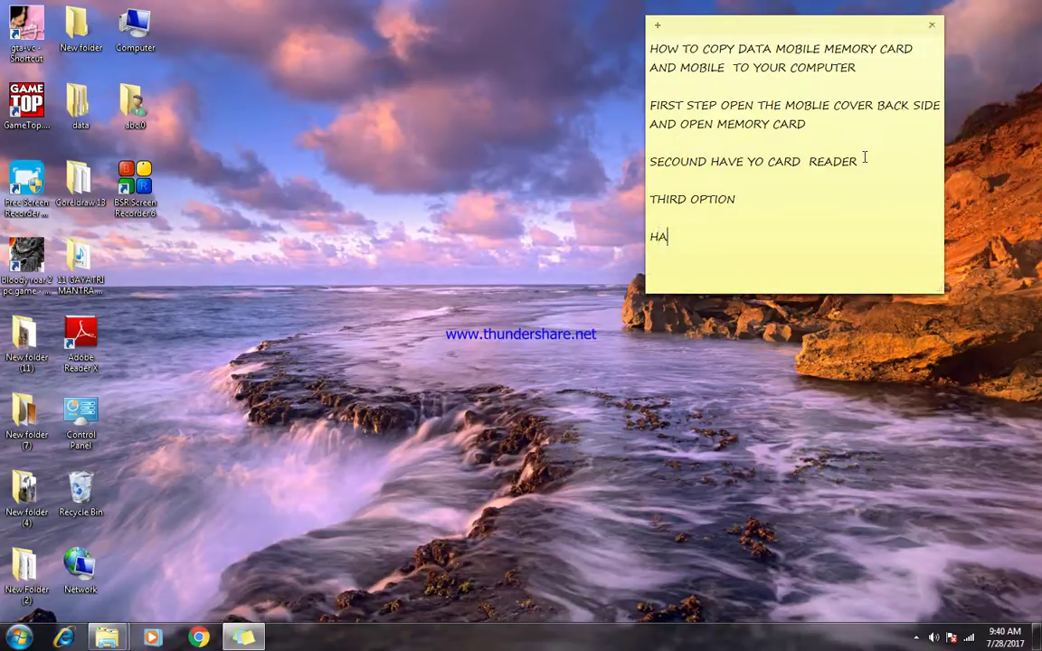
type("VE YOU MOBLE ")
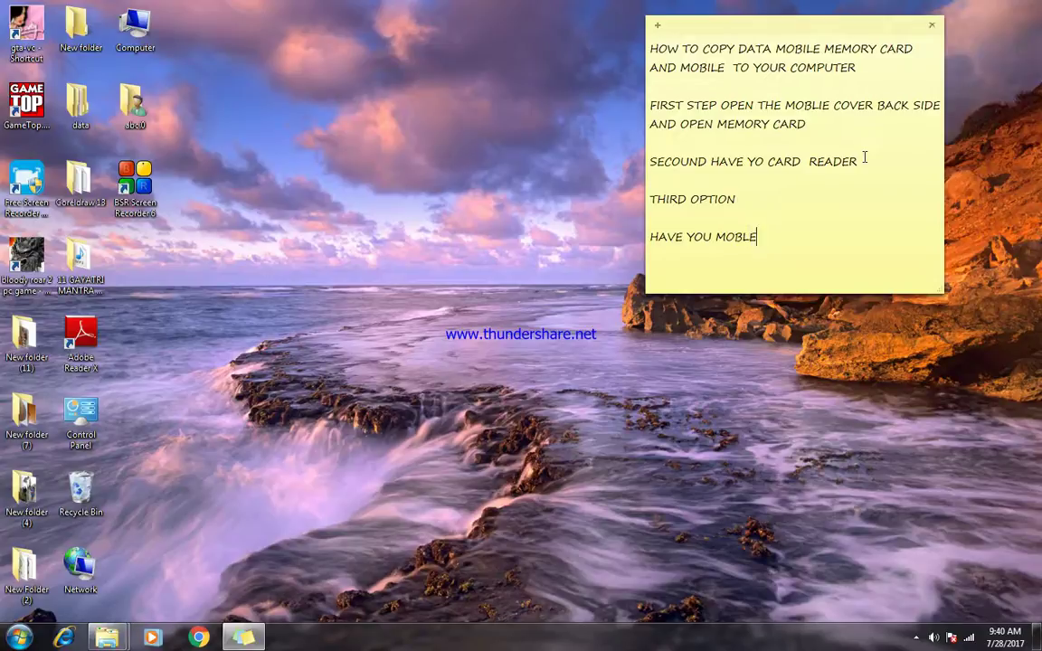
type("DATA CABLE   EASY")
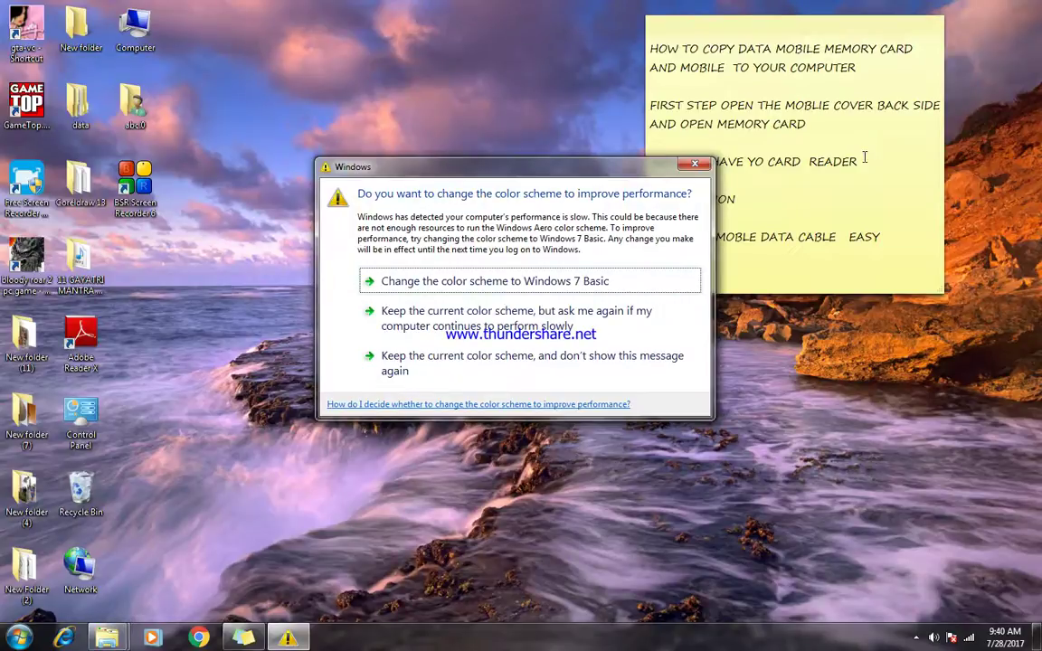
left_click(695, 165)
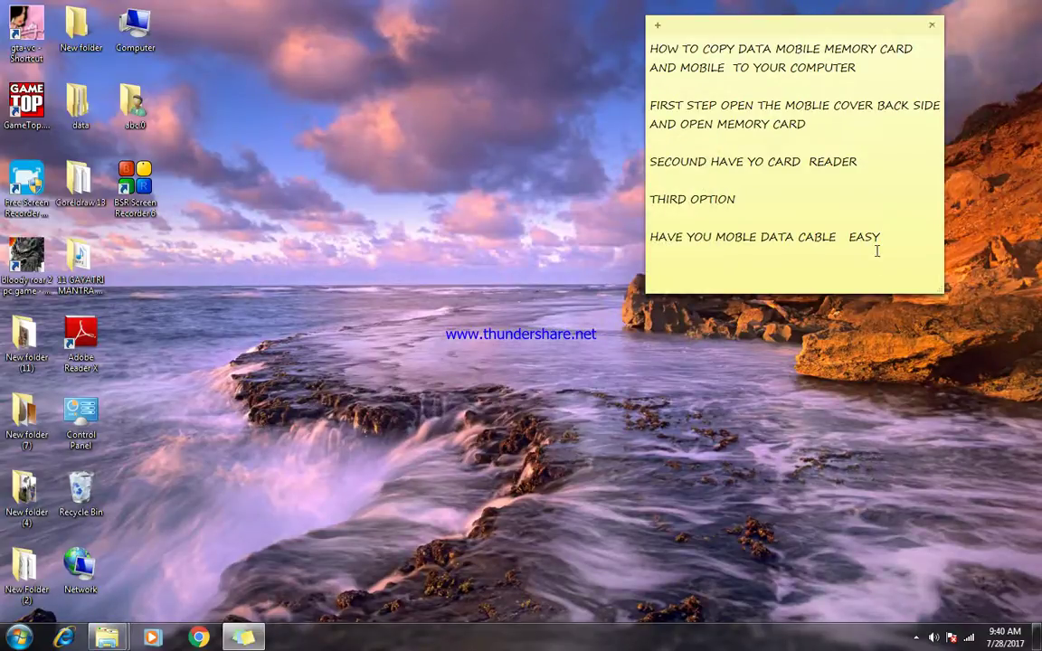
type("TO TRASFE")
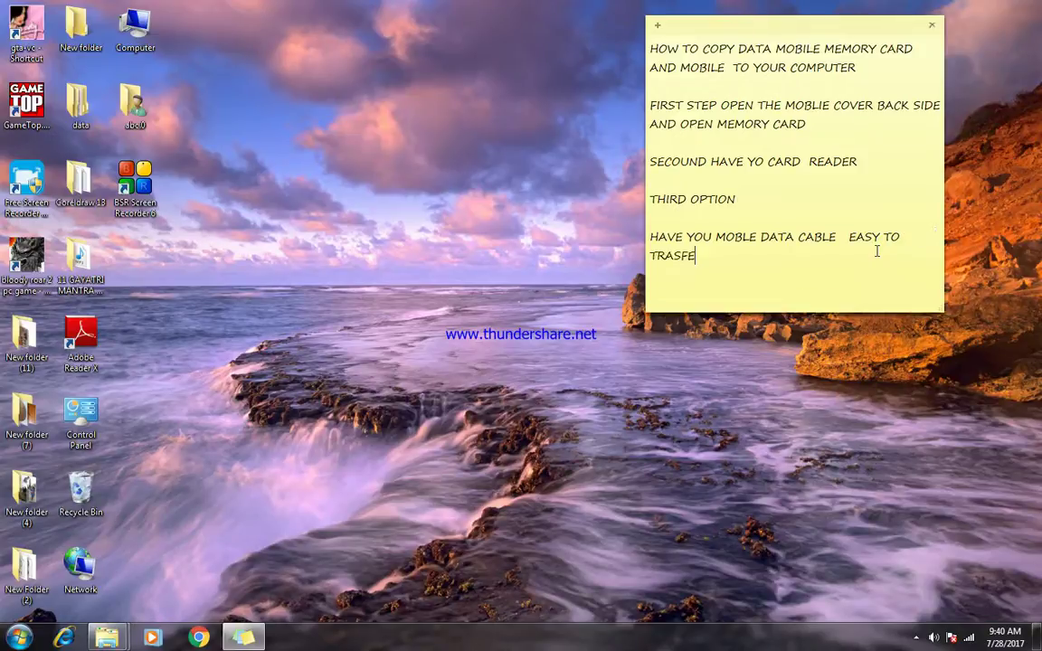
type("R DATA YOUR COM")
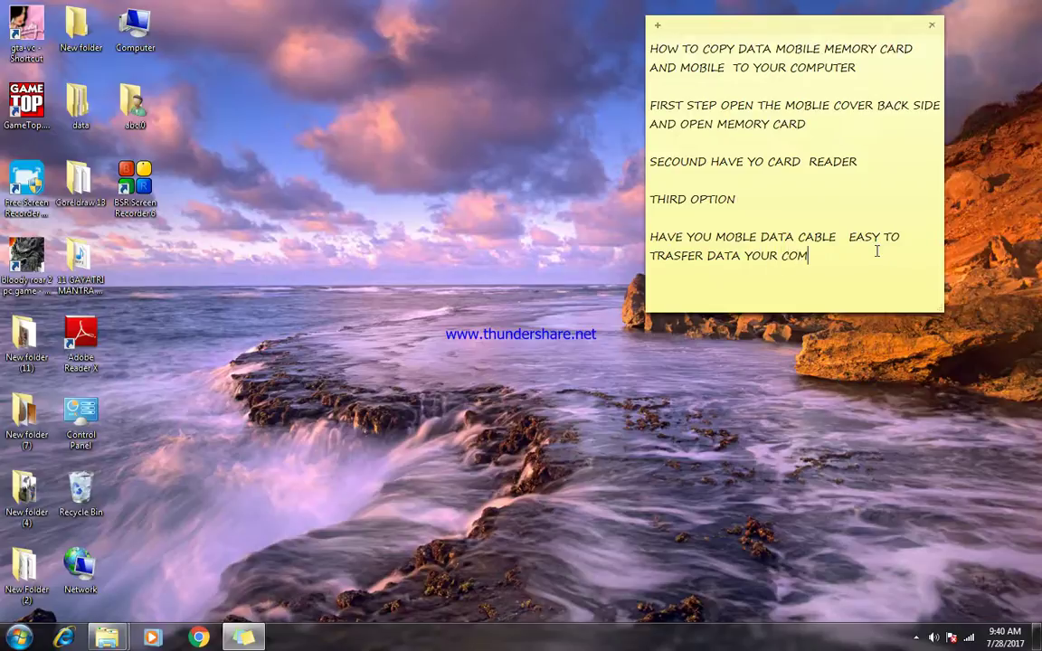
type("PUTER")
- Add the line "DATA CABLE ATTACH TO COMPUTER" to the note, with blank lines before and after it
key("Return")
key("Return")
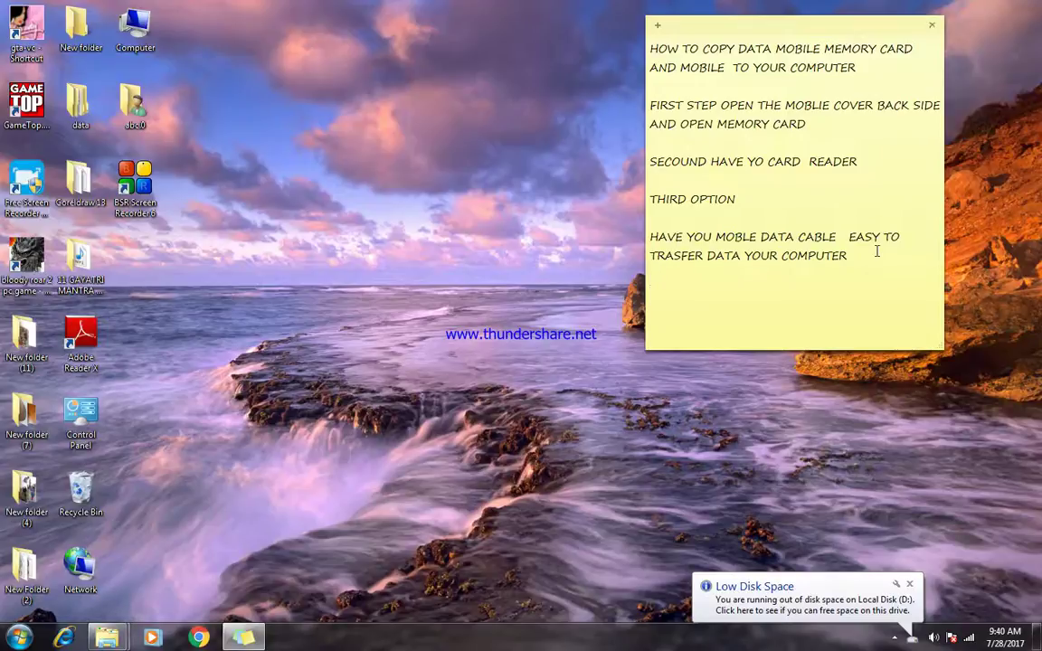
key("Return")
key("Return")
type("DATA ")
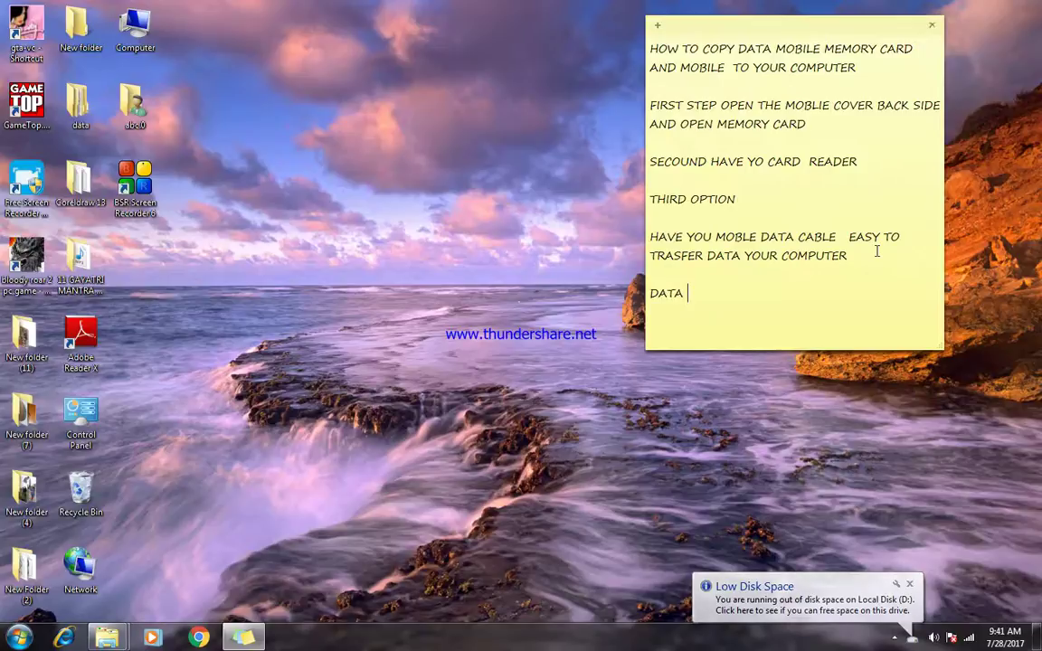
type("CABLE  USE")
key("BackSpace")
key("BackSpace")
key("BackSpace")
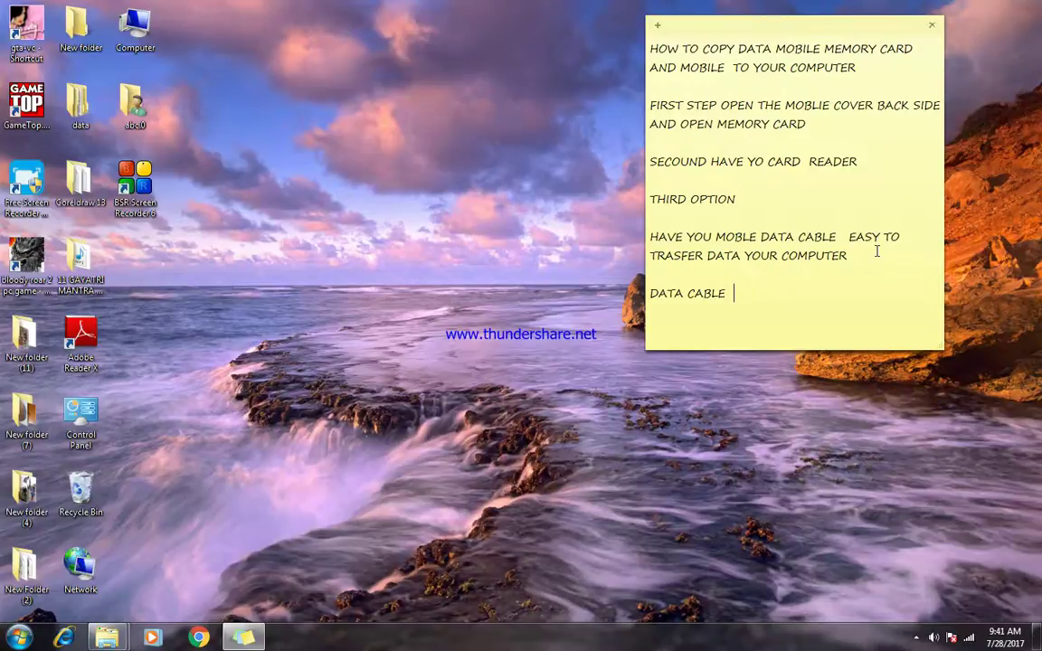
type("ATTACH TO COMPUTER")
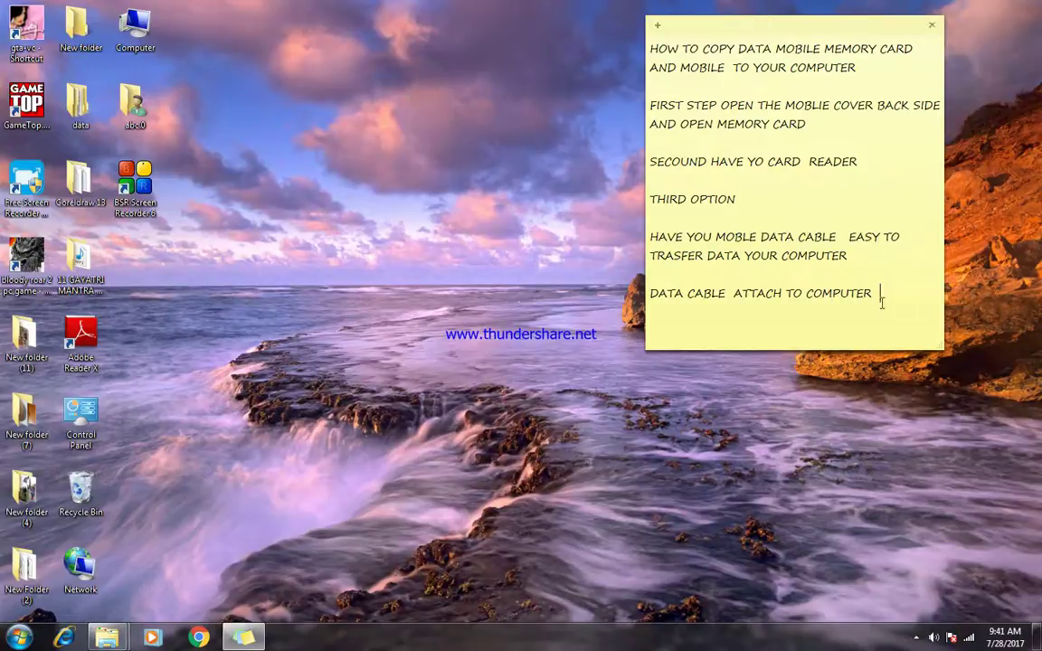
key("Return")
key("Return")
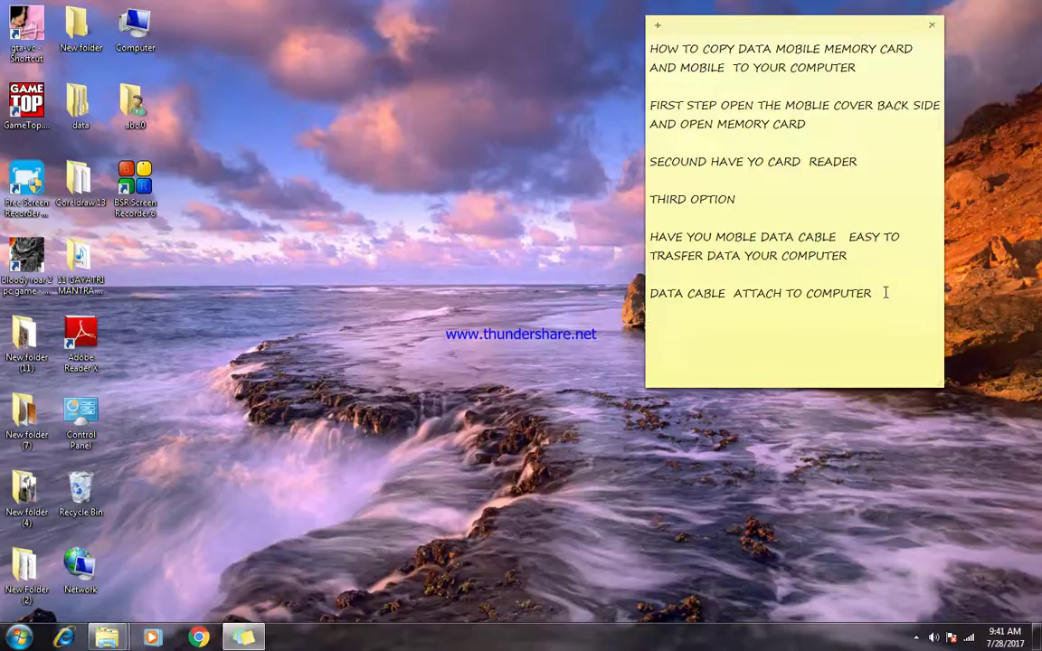
- Refresh the desktop twice and dismiss the AutoPlay window for the vivo Y51L phone
right_click(366, 258)
left_click(362, 209)
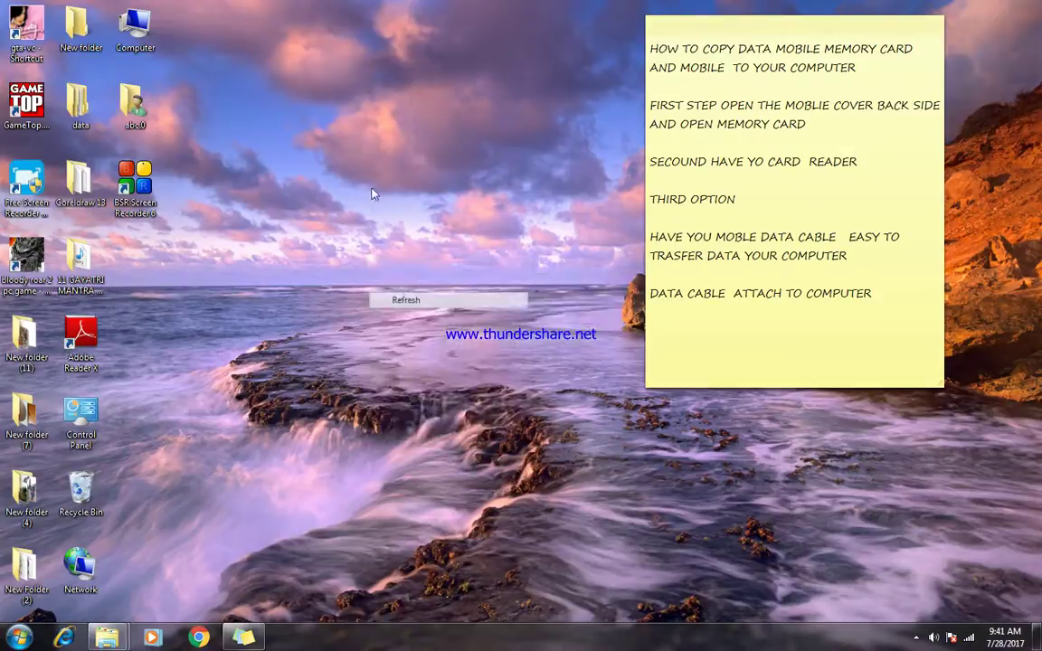
right_click(369, 184)
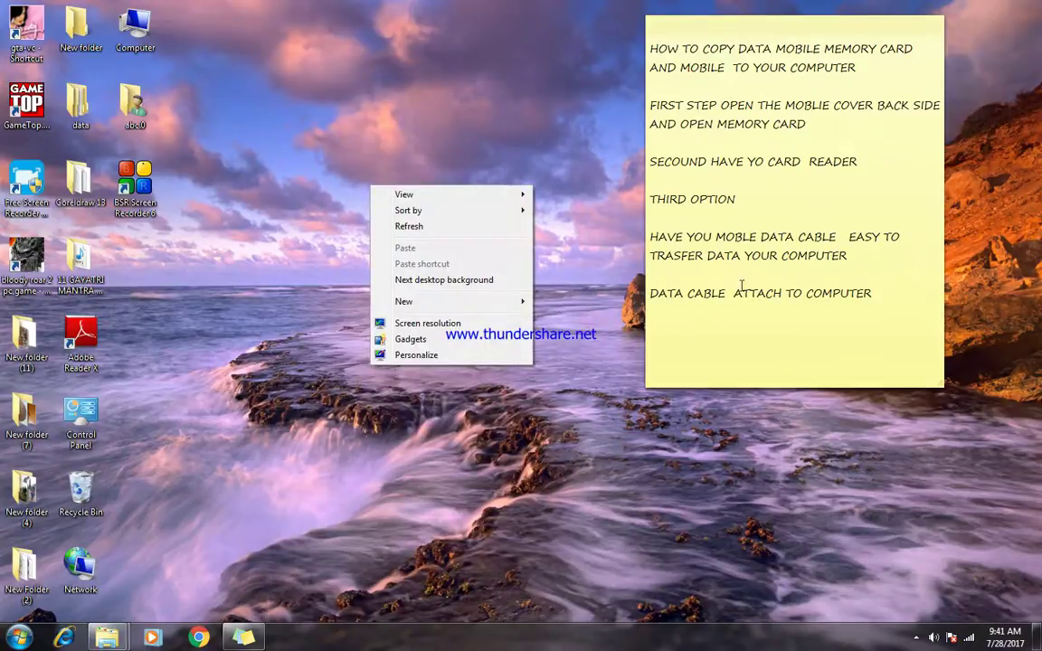
left_click(461, 226)
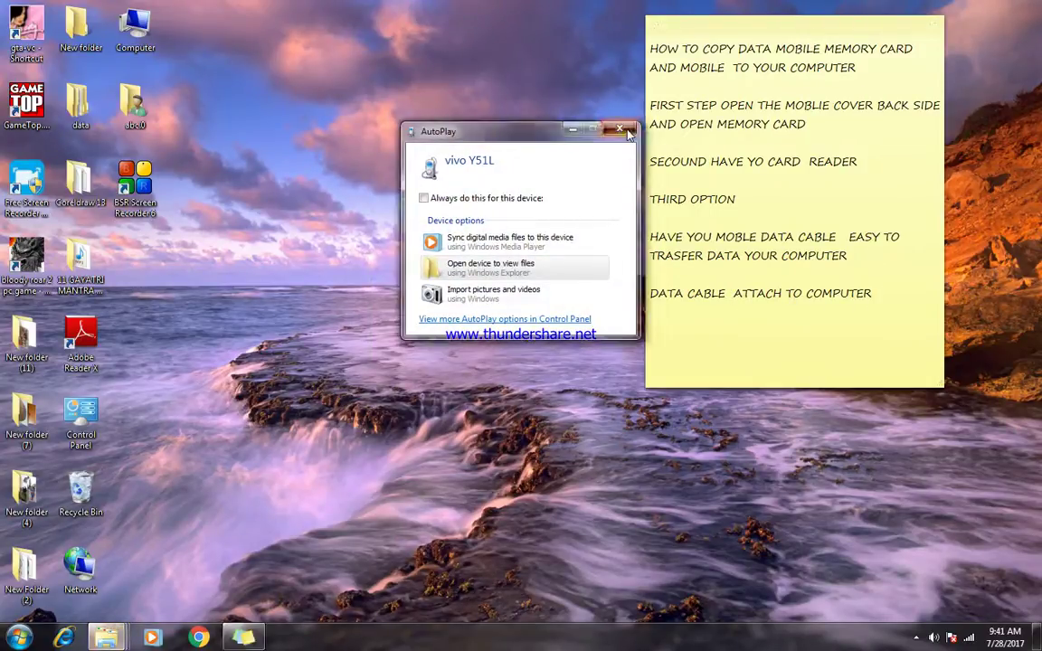
key("Escape")
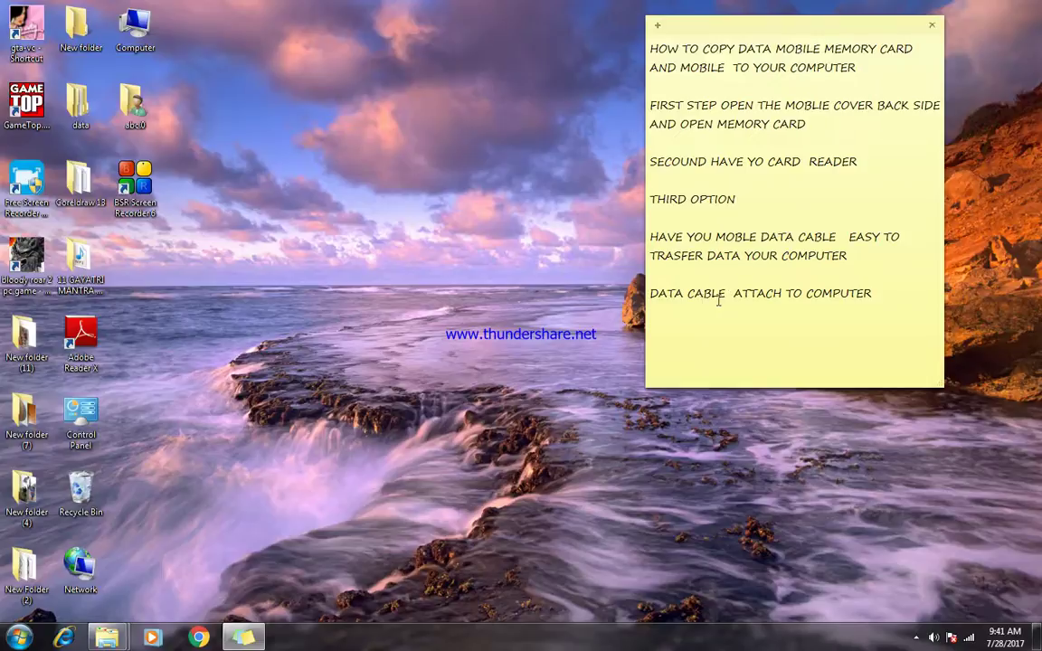
- Add the line "OPEN MY COMPUTER" to the note below the data cable attachment line
left_click(801, 295)
left_click(783, 295)
left_click_drag(880, 297, 747, 310)
left_click(703, 302)
left_click(904, 295)
key("Return")
key("Return")
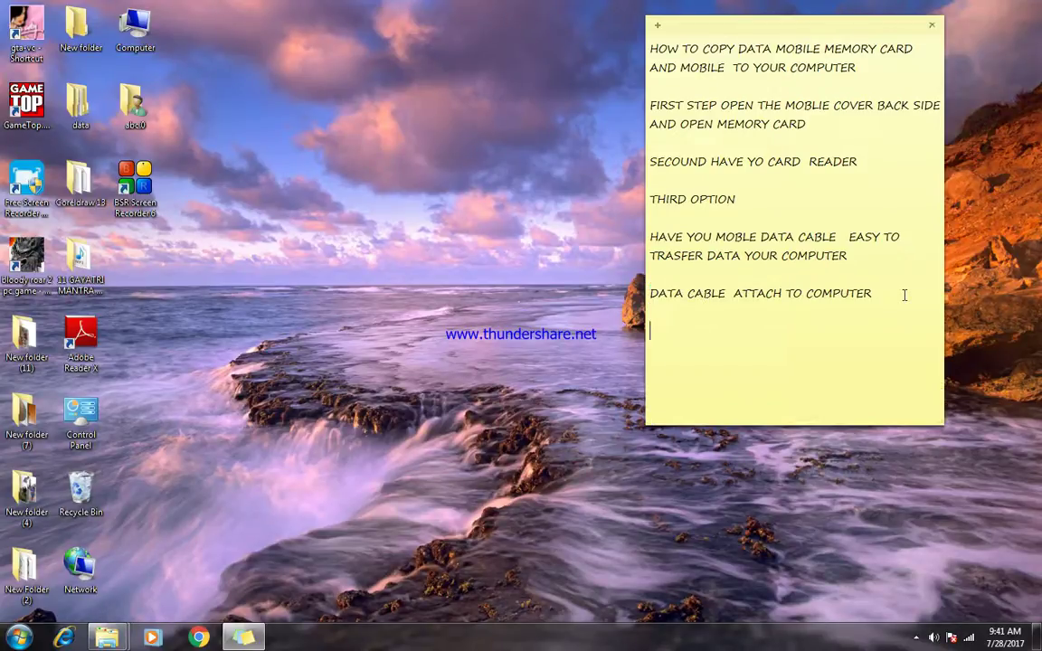
type("OPEN MY COMPUTER")
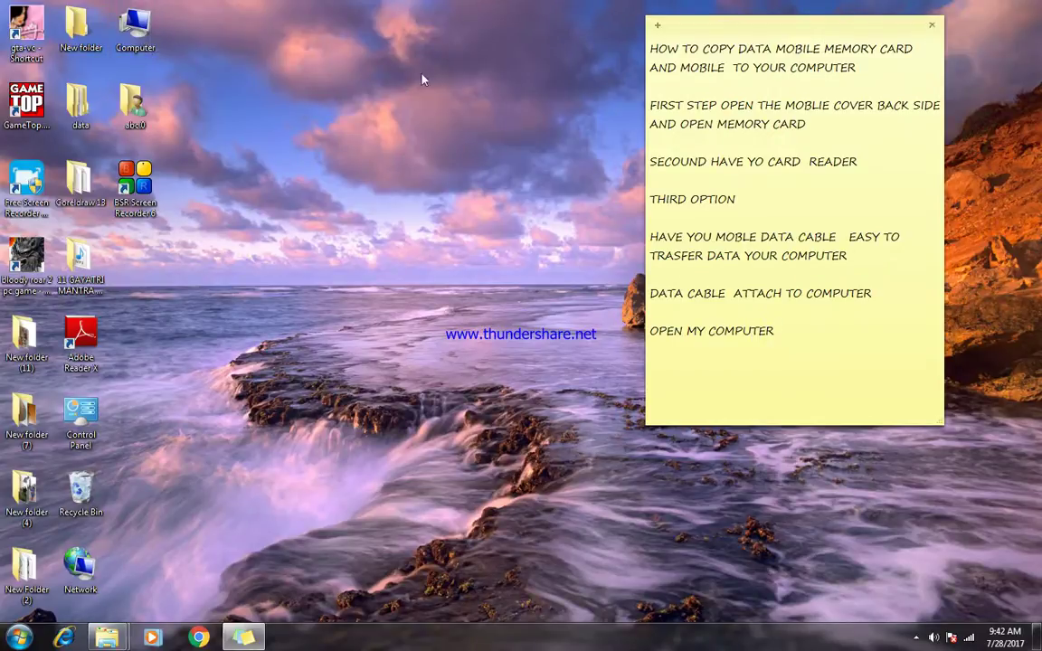
- Open the Computer window from the desktop and dismiss the color scheme prompt
right_click(145, 36)
left_click(170, 35)
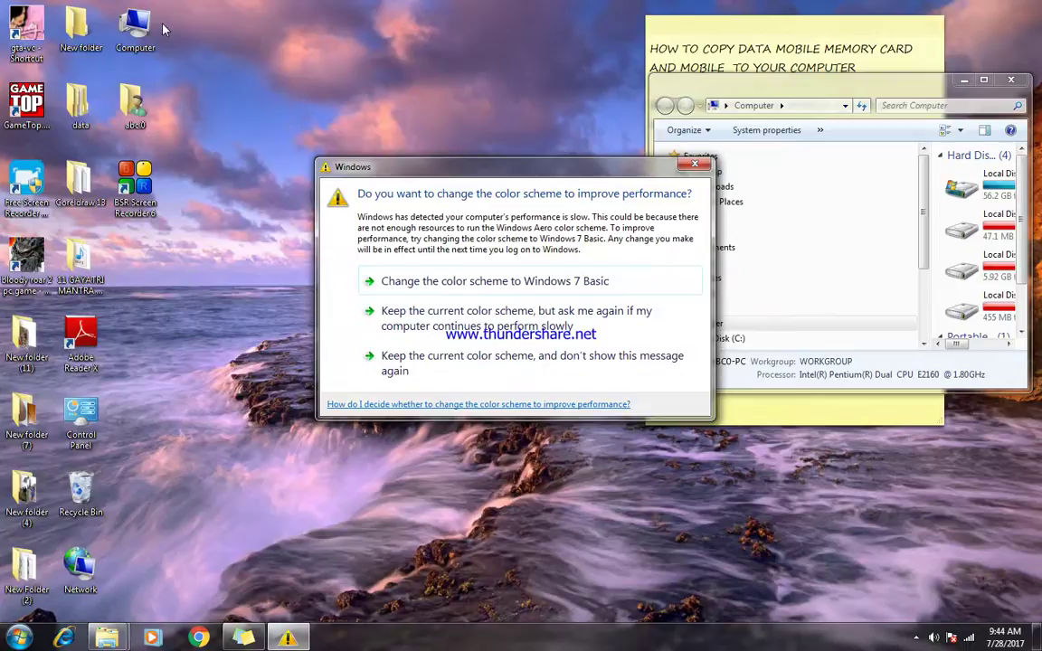
key("Escape")
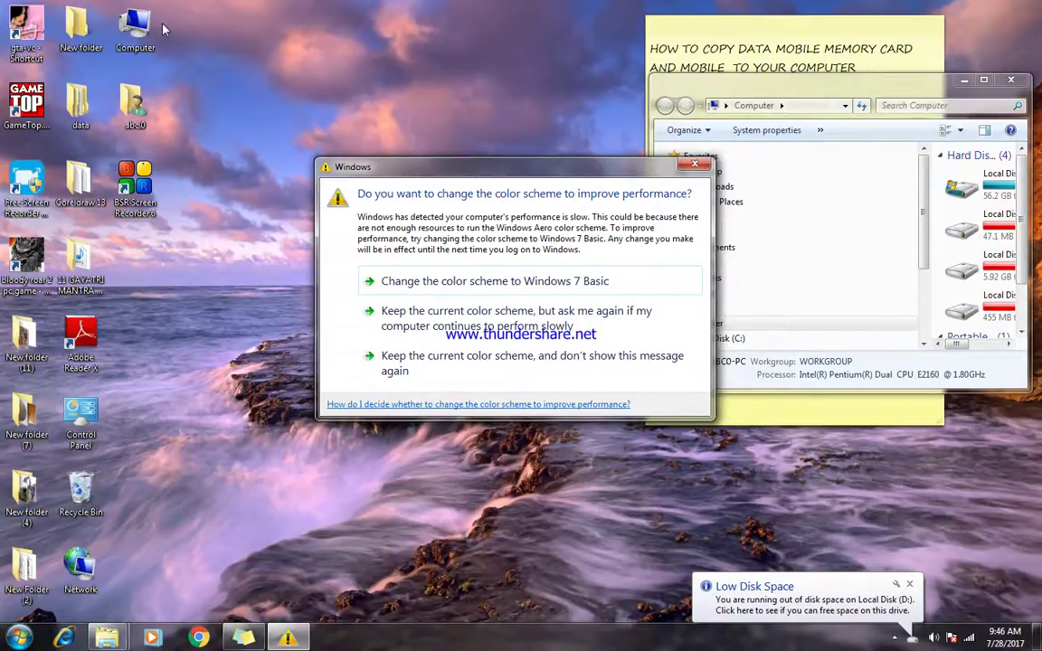
key("Escape")
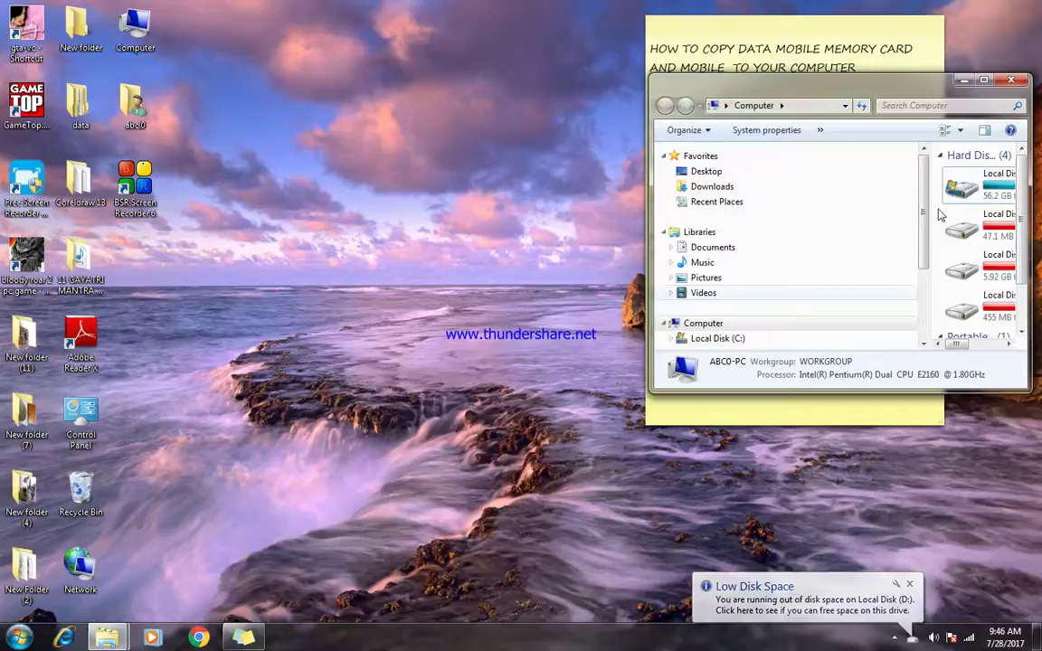
- Return to the sticky note and bring up the Free Screen Recorder window from the hidden notification icons
left_click(783, 25)
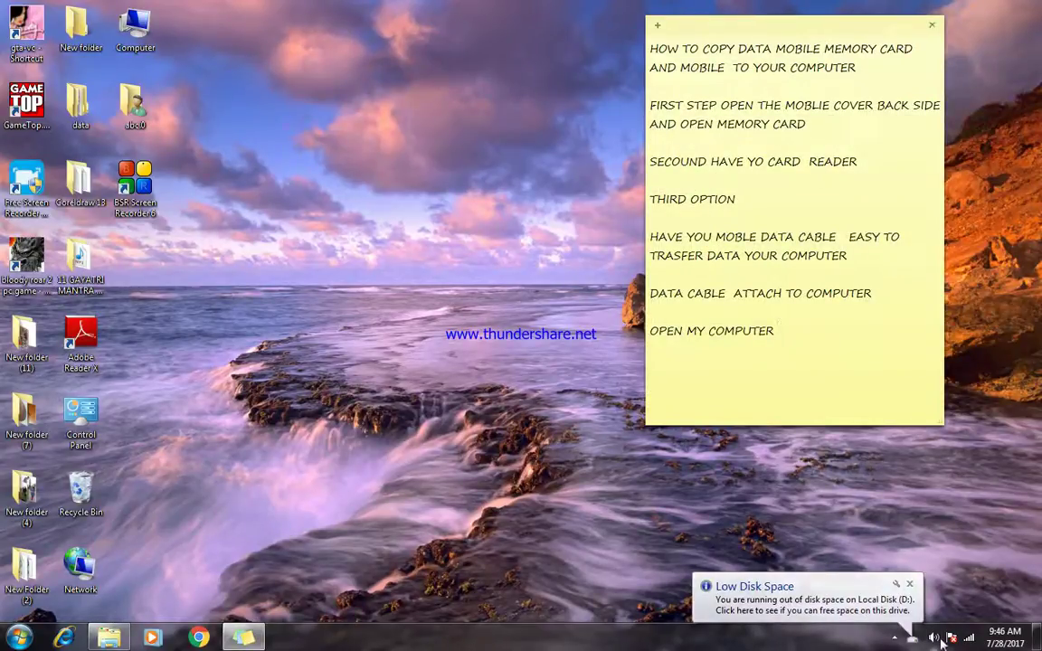
left_click(893, 643)
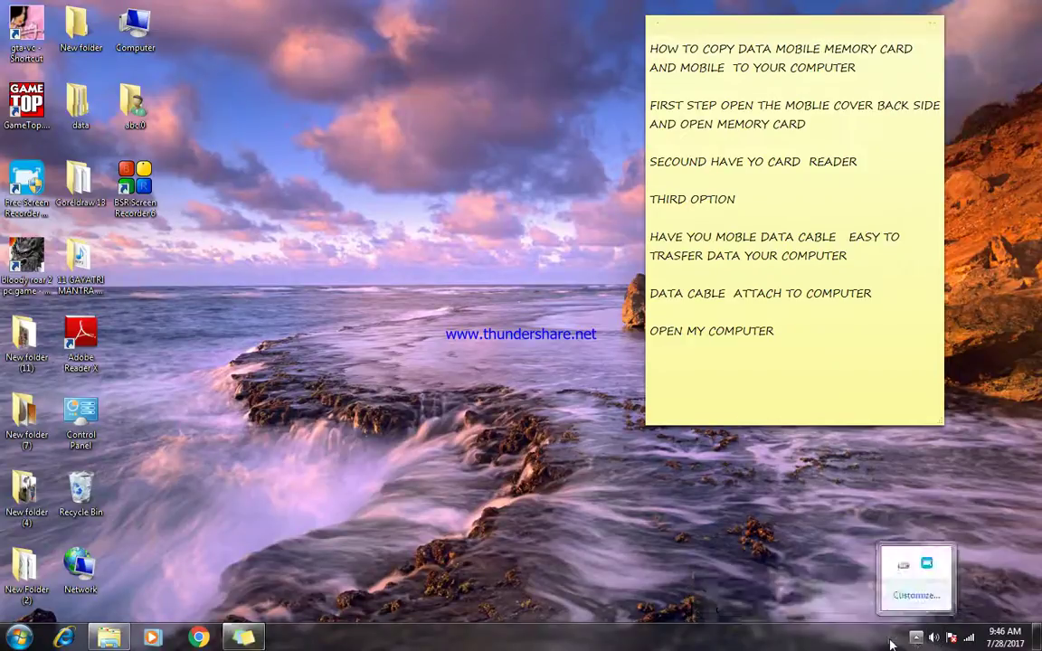
left_click(927, 565)
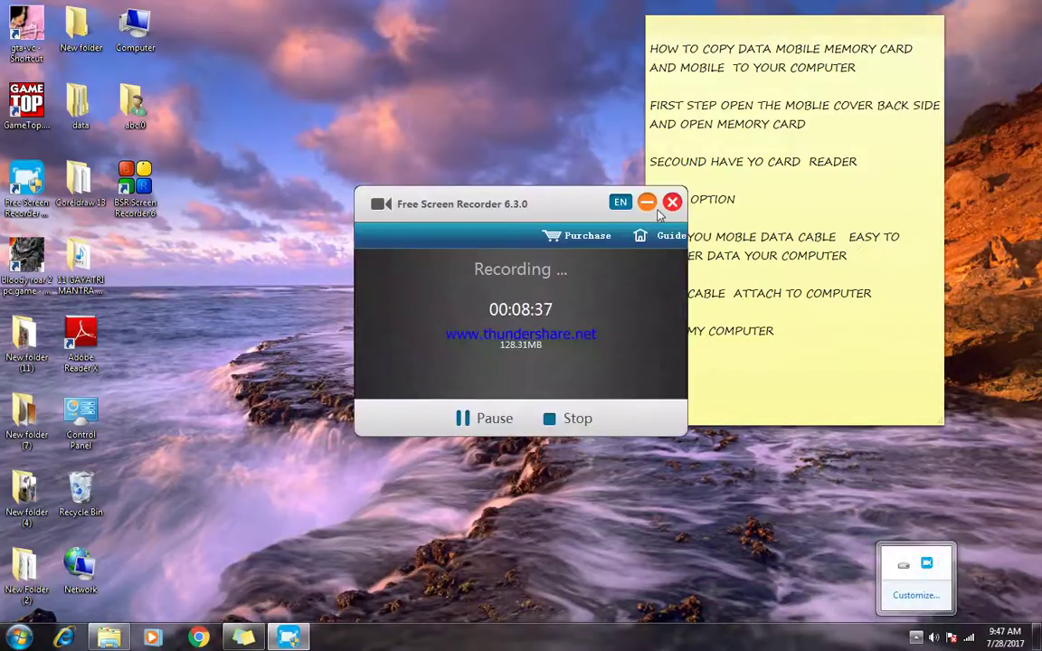